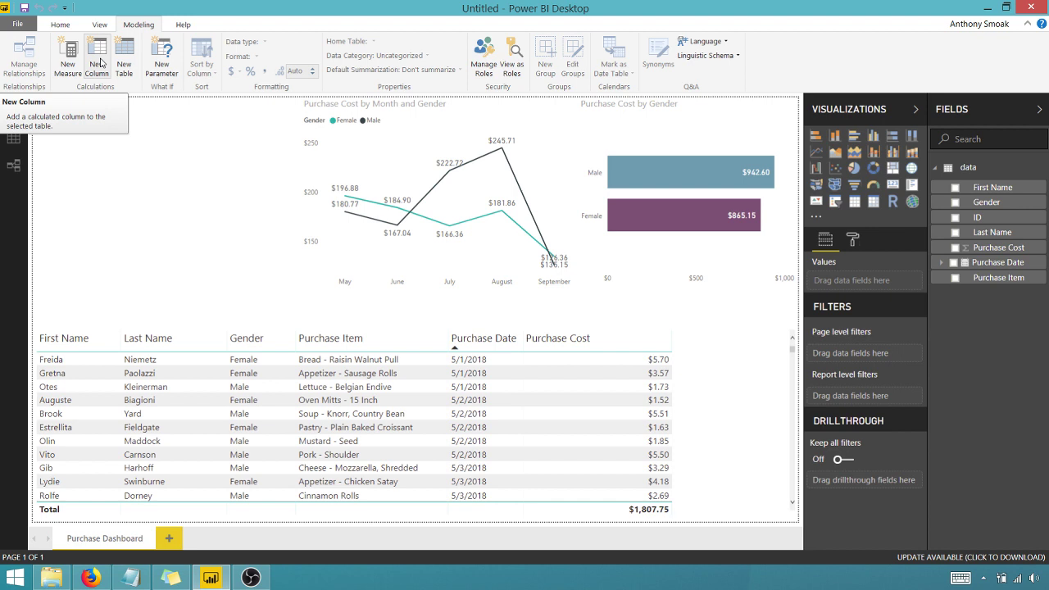
# Add a new column and replace its placeholder with the Aging Bucket SWITCH(TRUE(),…) formula's 0-15 Days branch.
pyautogui.click(100, 63)
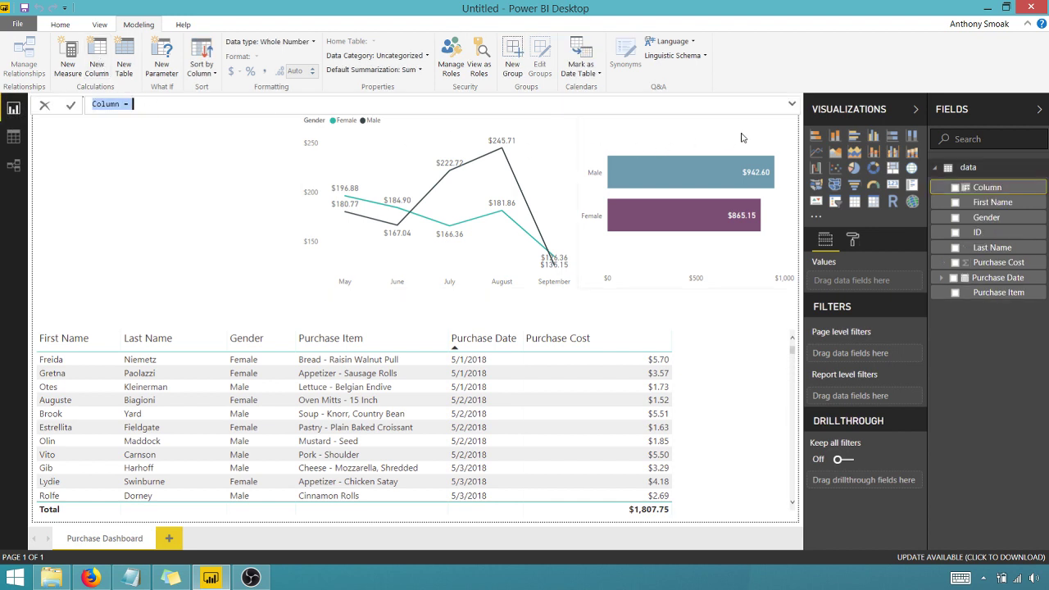
pyautogui.click(791, 104)
pyautogui.click(155, 104)
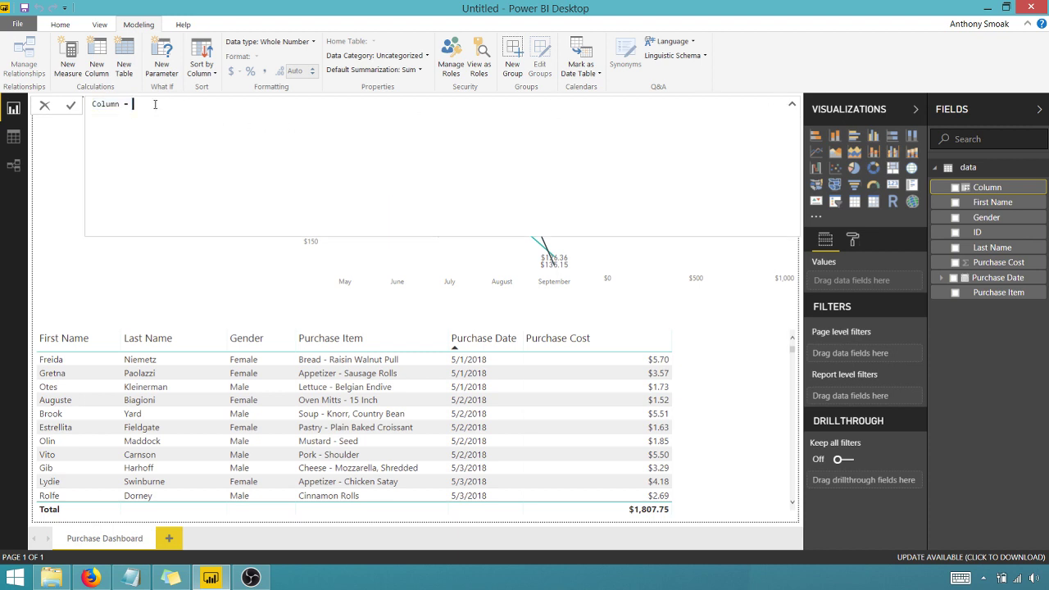
pyautogui.moveTo(155, 104); pyautogui.dragTo(66, 102)
pyautogui.write('Aging Bucket = SWITCH(TRUE(), AND(DATEDIFF(data[Purchase Date].[Date],TODAY(),DAY)>=0, DATEDIFF(data[Purchase Date].[Date],TODAY(),DAY)<=15), "0-15 Days",')
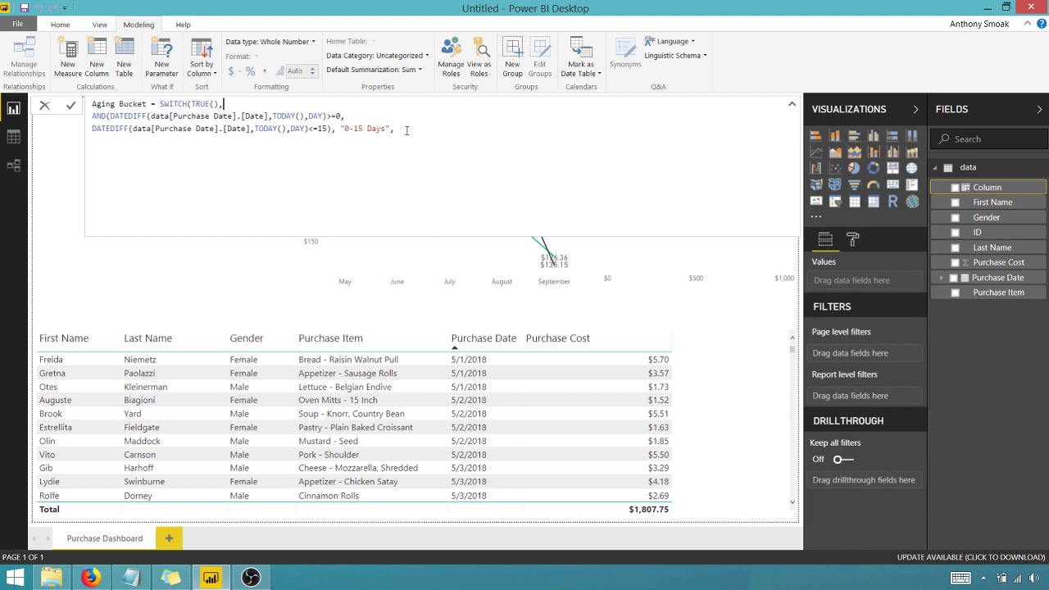
pyautogui.click(406, 129)
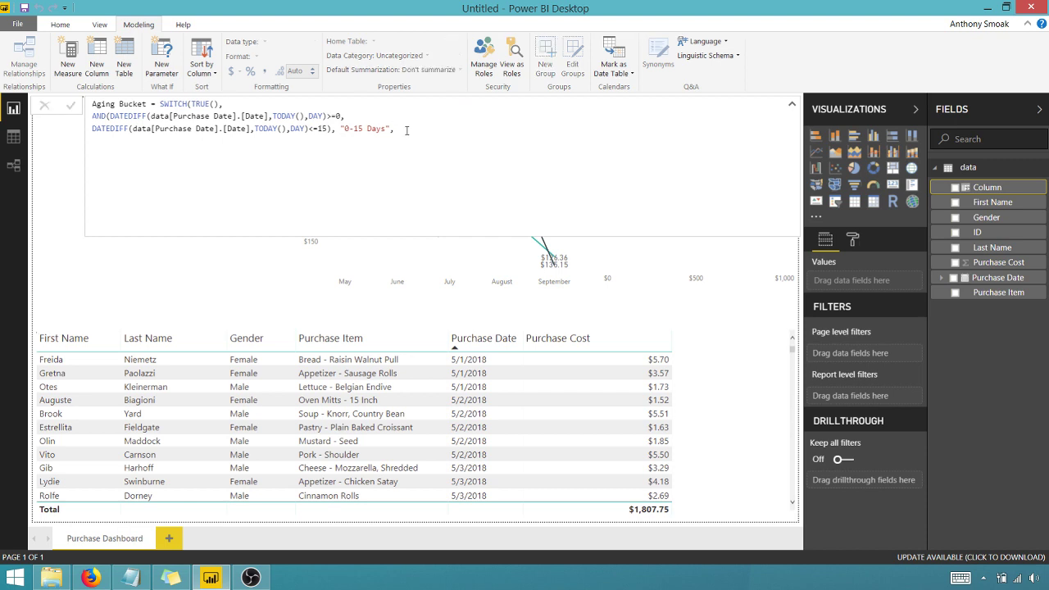
# Close the 0-15 Days branch and paste in the 16-30, 31-59 and 60+ Days branches.
pyautogui.write(')')
pyautogui.press('Return')
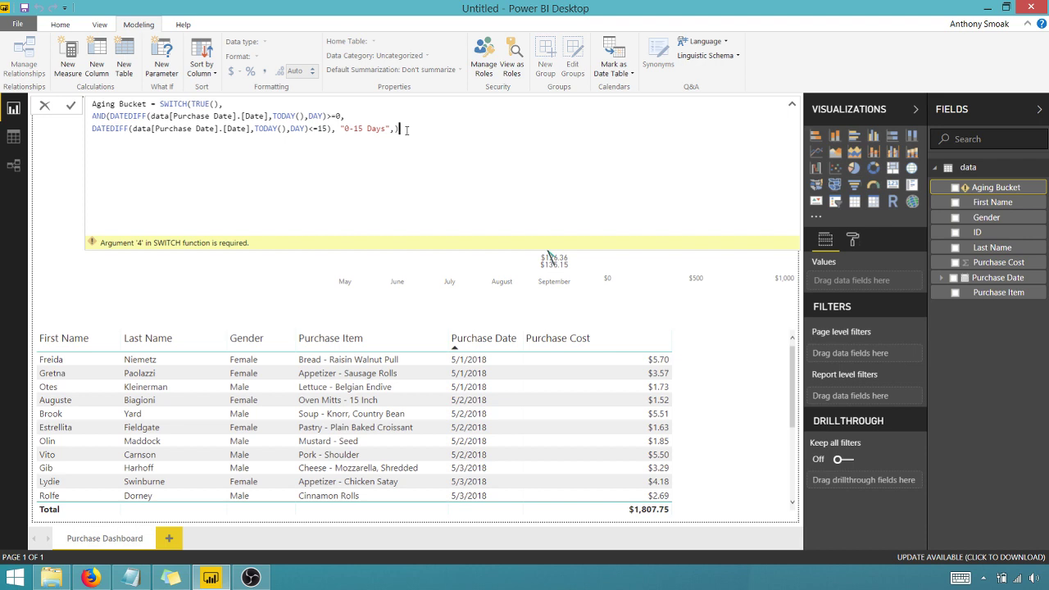
pyautogui.hotkey('shift', 'Return')
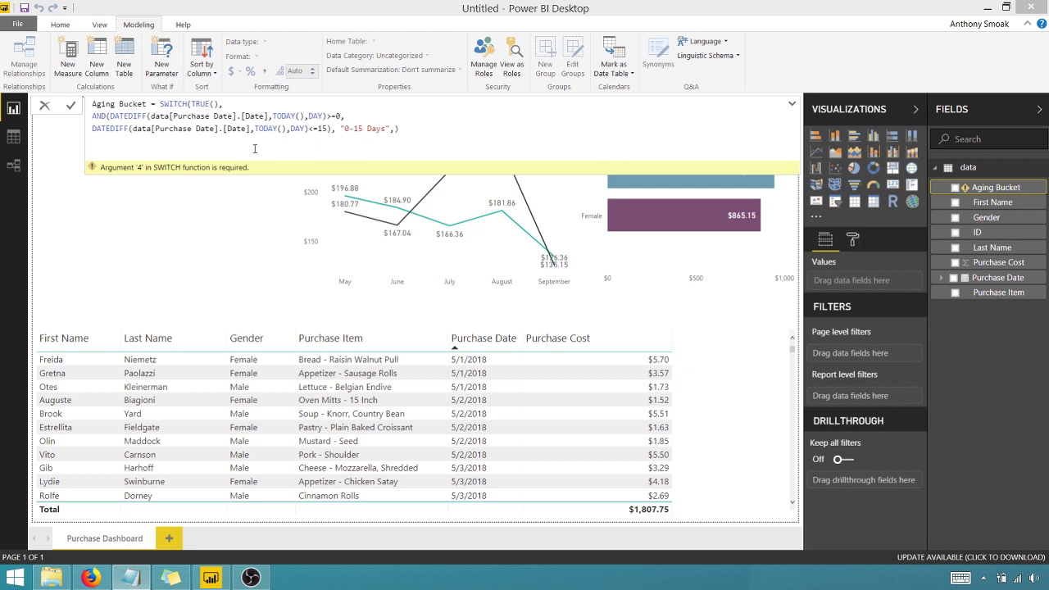
pyautogui.click(127, 143)
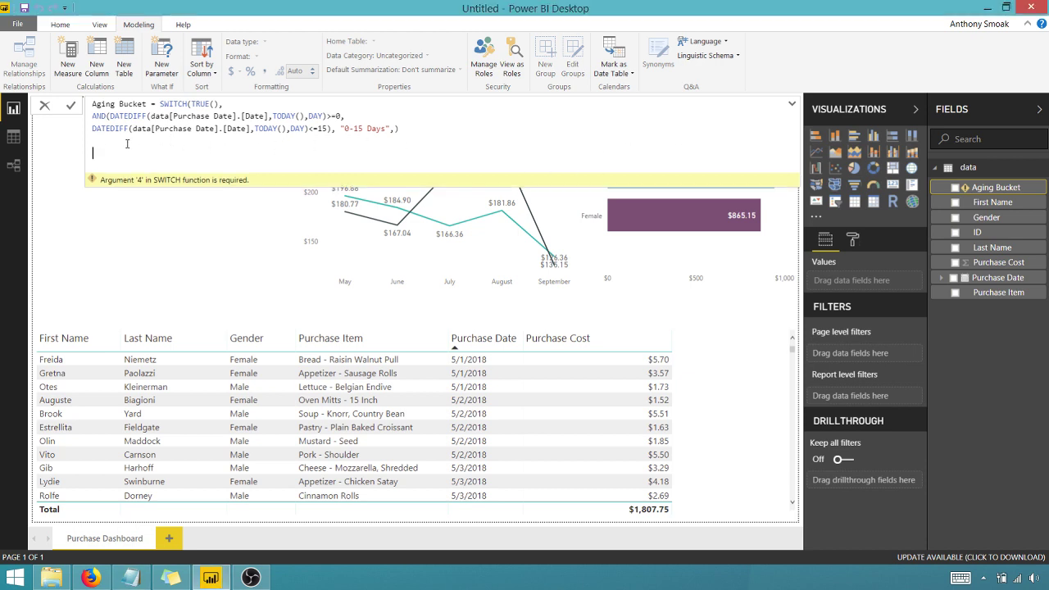
pyautogui.write('AND(DATEDIFF(data[Purchase Date].[Date],TODAY(),DAY)>=16, DATEDIFF(data[Purchase Date].[Date],TODAY(),DAY)<=30), "16-30 Days",  AND(DATEDIFF(data[Purchase Date].[Date],TODAY(),DAY)>=31, DATEDIFF(data[Purchase Date].[Date],TODAY(),DAY)<=59), "31-59 Days",  DATEDIFF(data[Purchase Date].[Date],TODAY(),DAY)>=60,"60+ Days")')
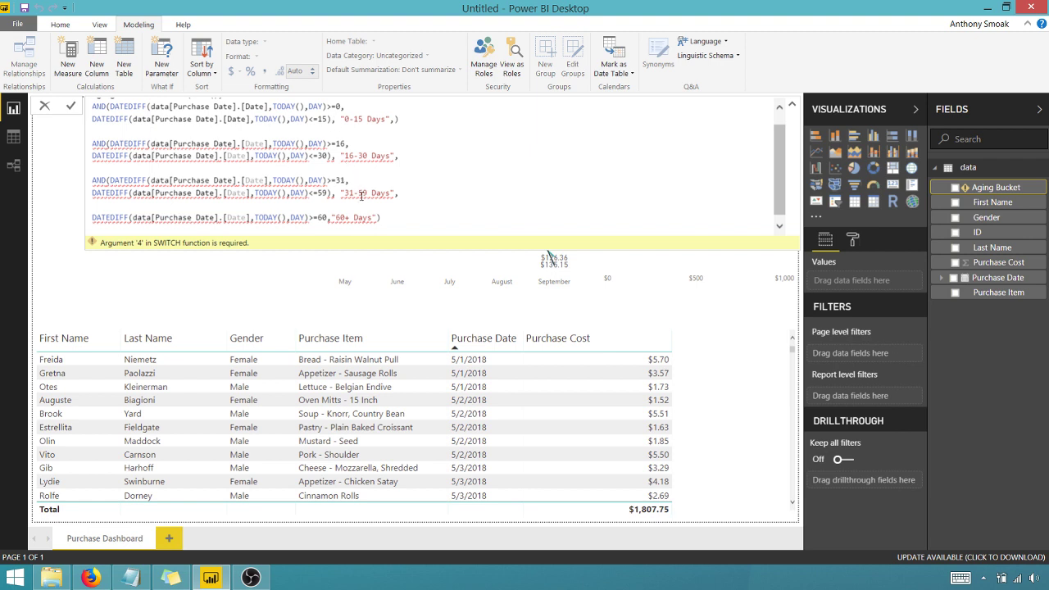
# Fix the branch parentheses and commit the finished Aging Bucket formula.
pyautogui.click(328, 156)
pyautogui.scroll(1, 394, 218)
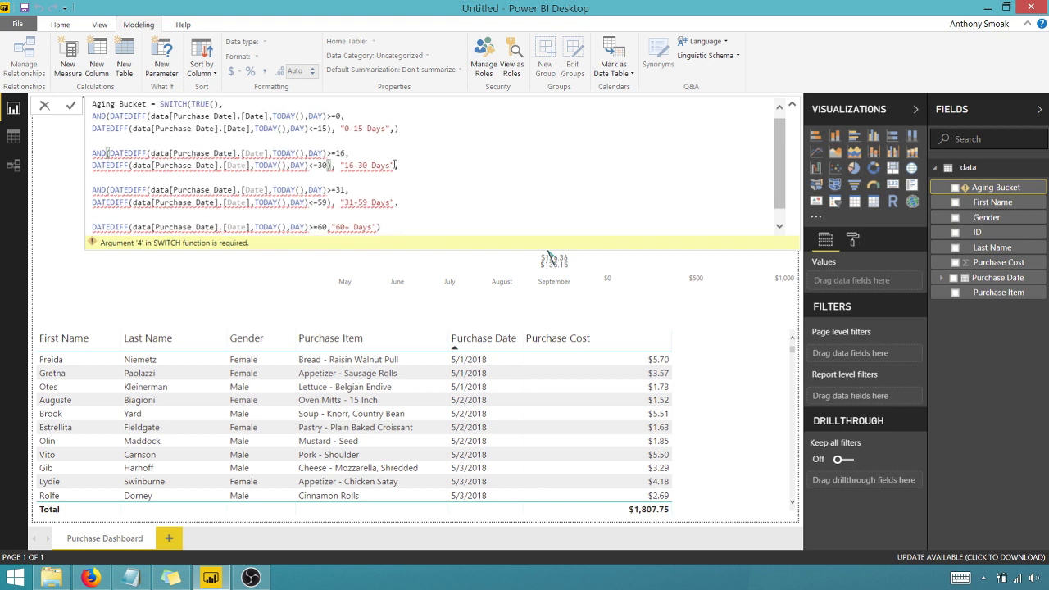
pyautogui.click(407, 129)
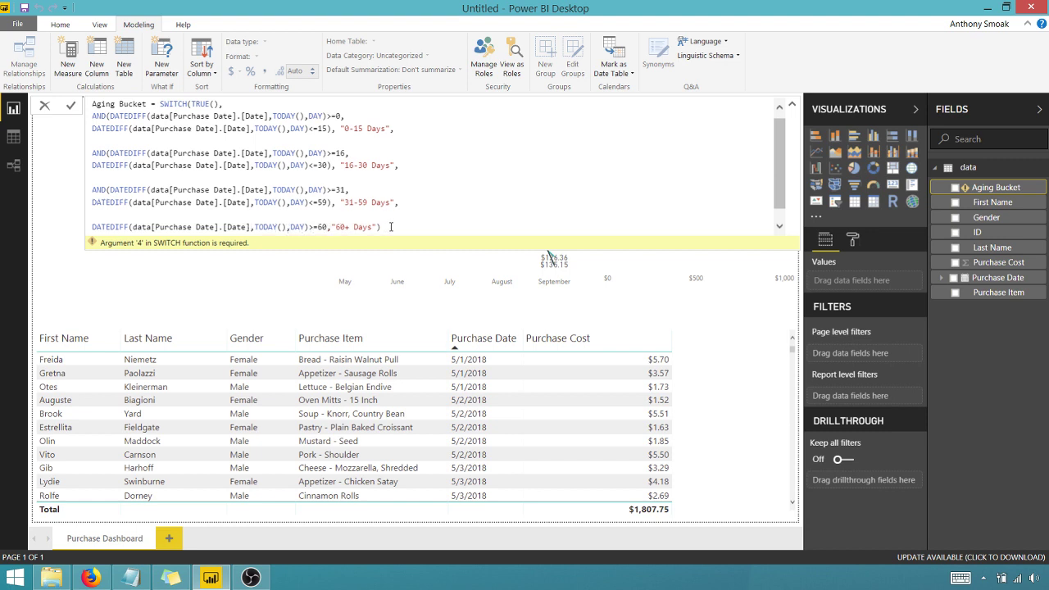
pyautogui.hotkey('shift', 'Return')
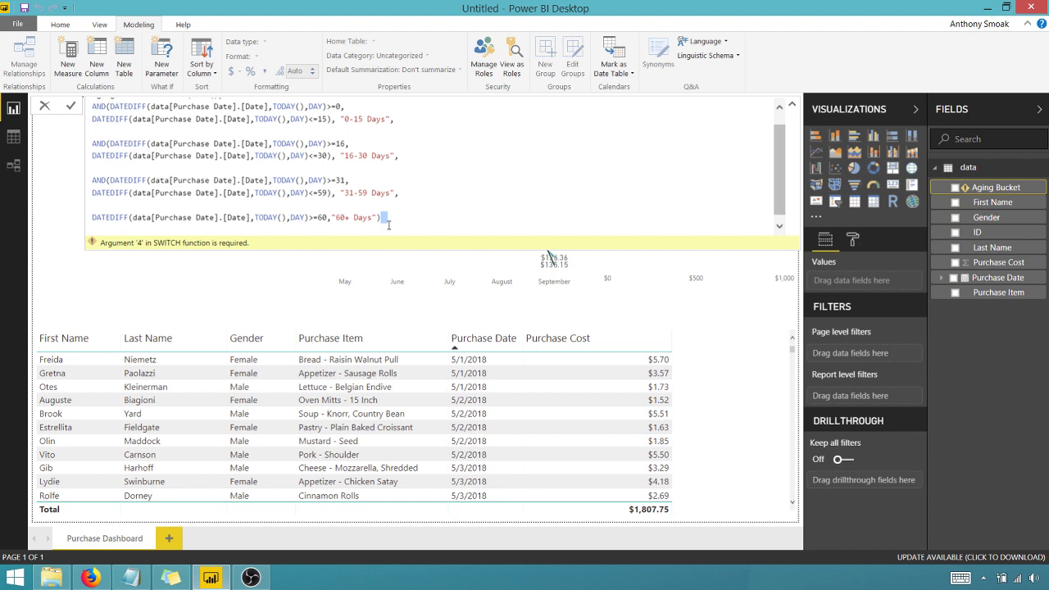
pyautogui.press('Return')
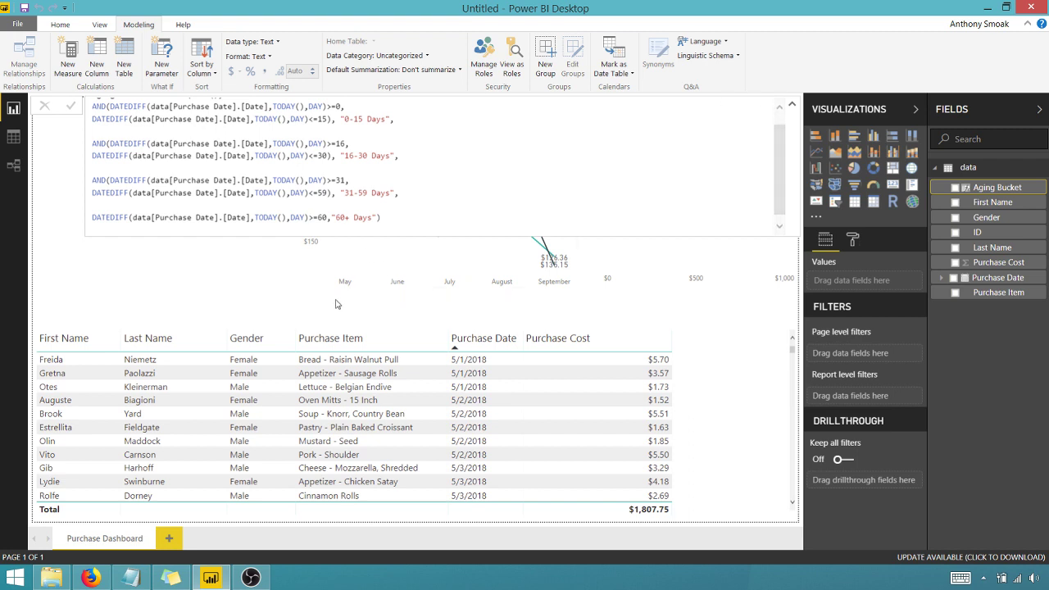
pyautogui.click(238, 282)
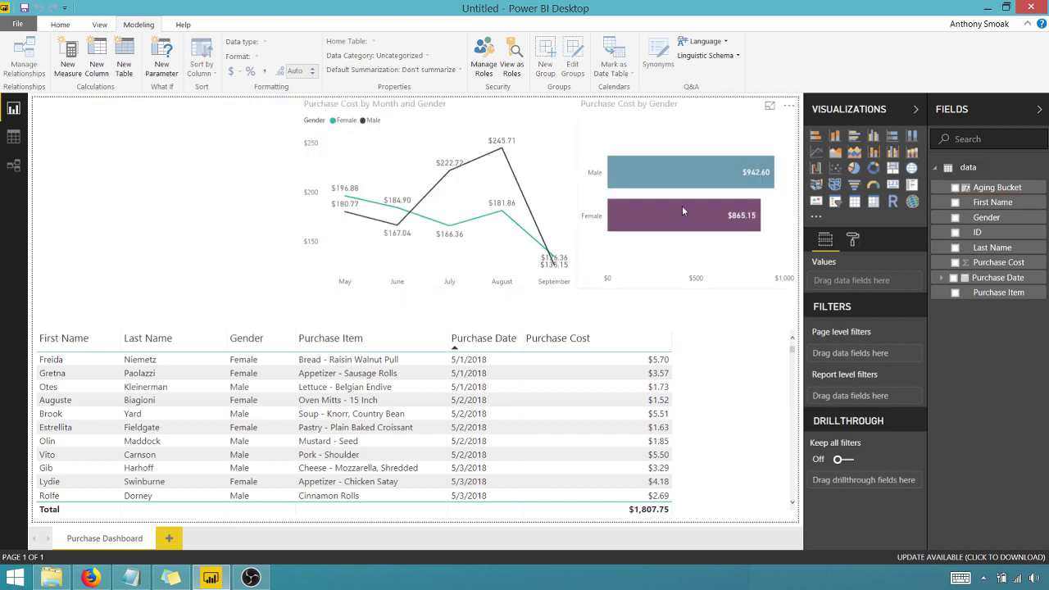
# Insert a bar chart showing Purchase Cost by Aging Bucket.
pyautogui.click(816, 136)
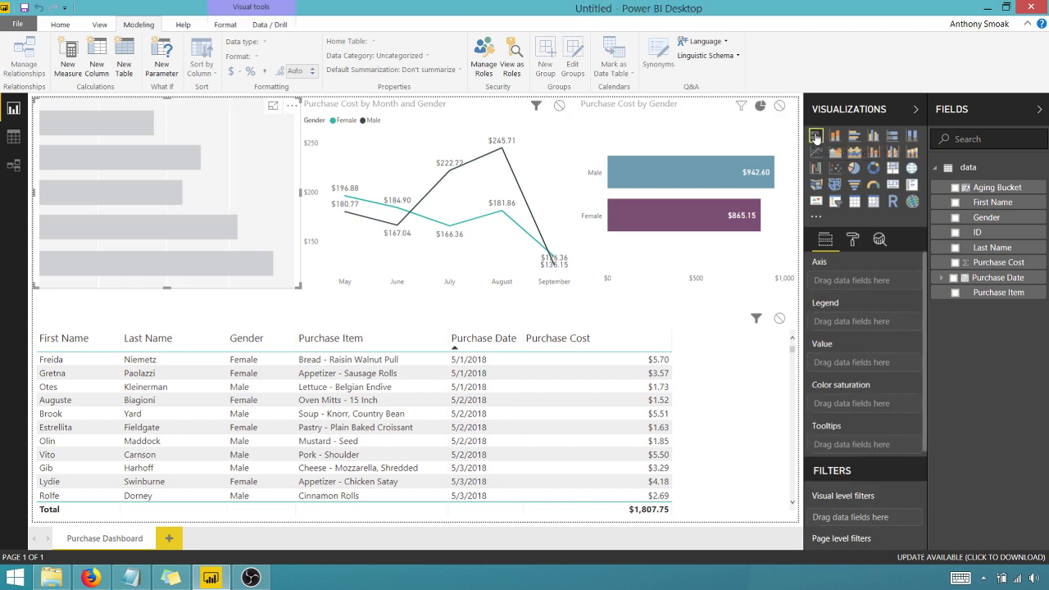
pyautogui.click(954, 188)
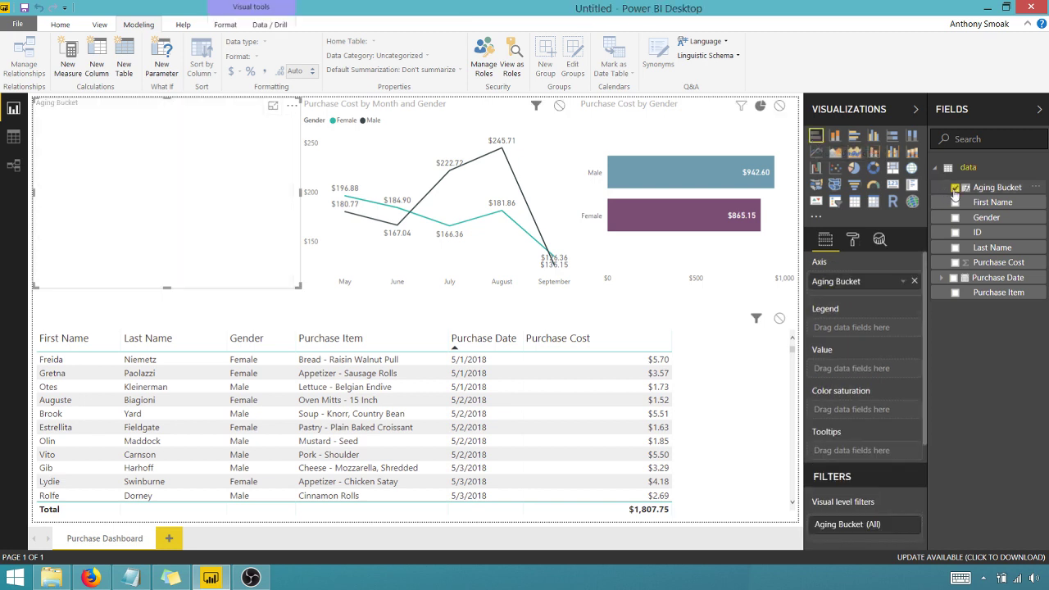
pyautogui.click(954, 263)
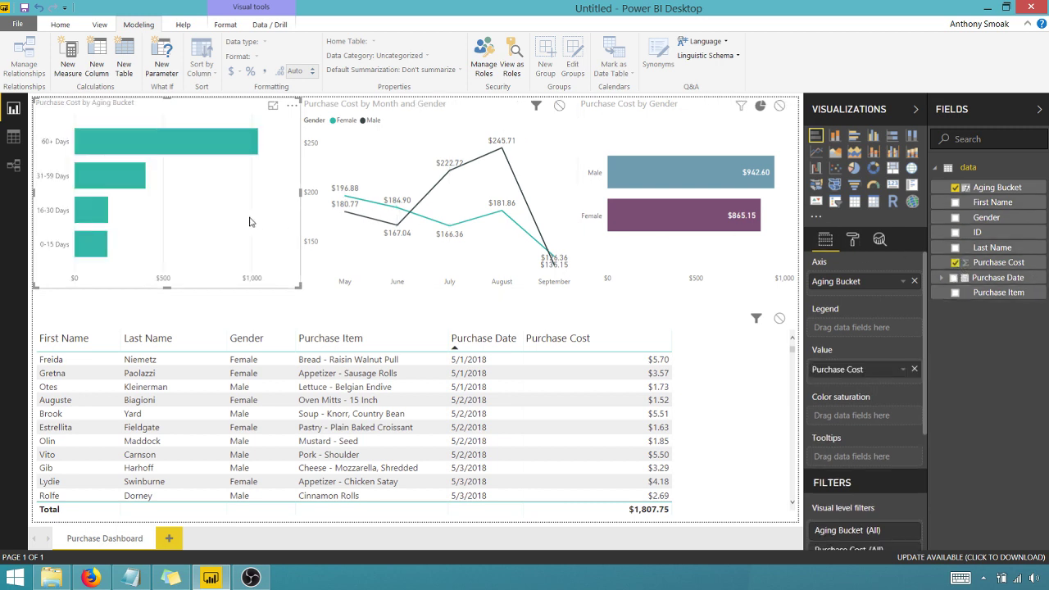
# Turn off the bar chart's X-axis gridlines.
pyautogui.click(852, 239)
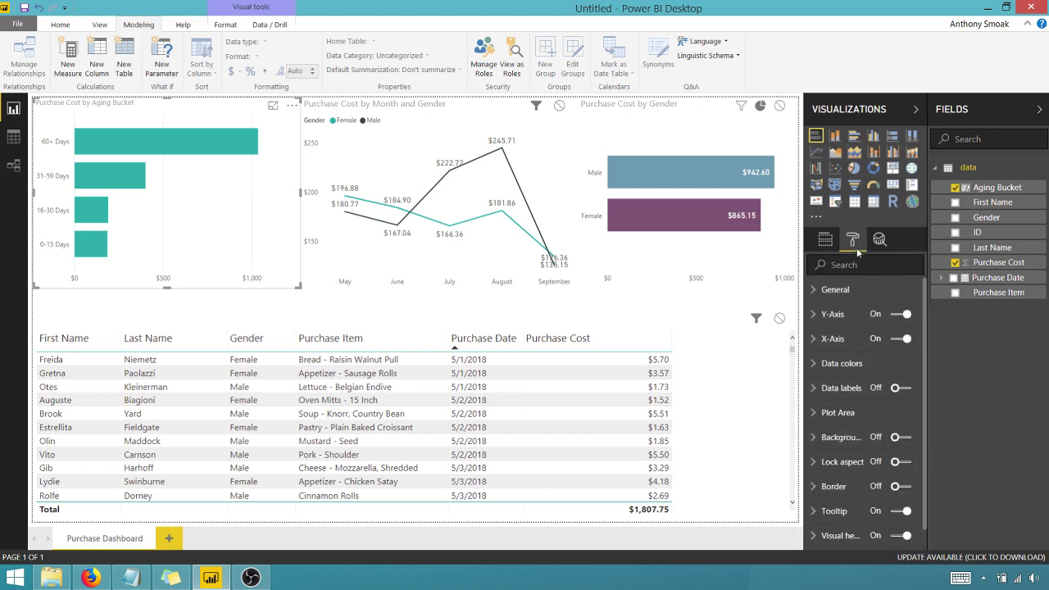
pyautogui.click(832, 338)
pyautogui.scroll(-5, 852, 391)
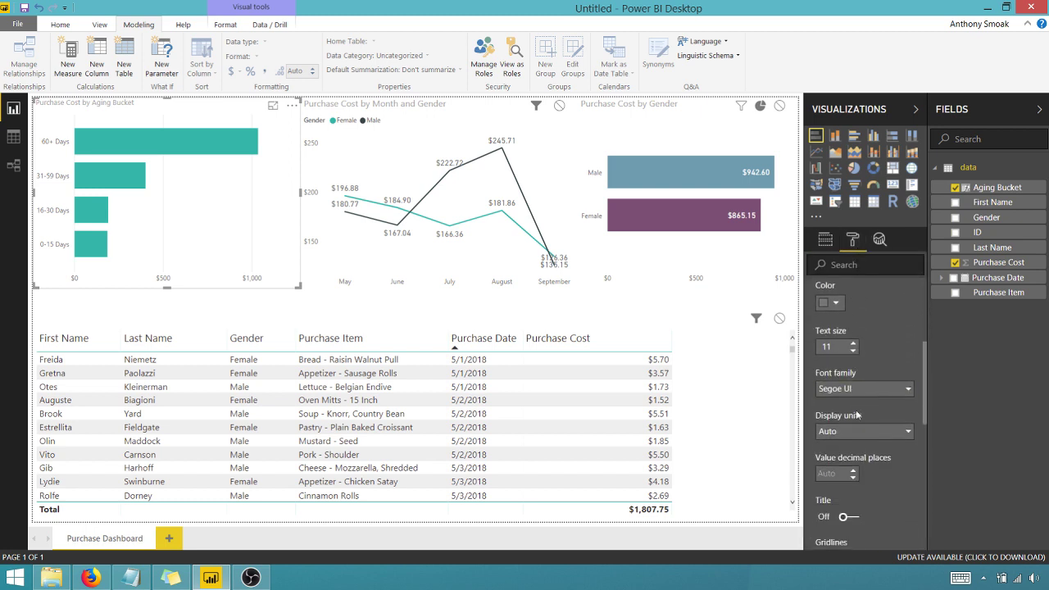
pyautogui.click(852, 489)
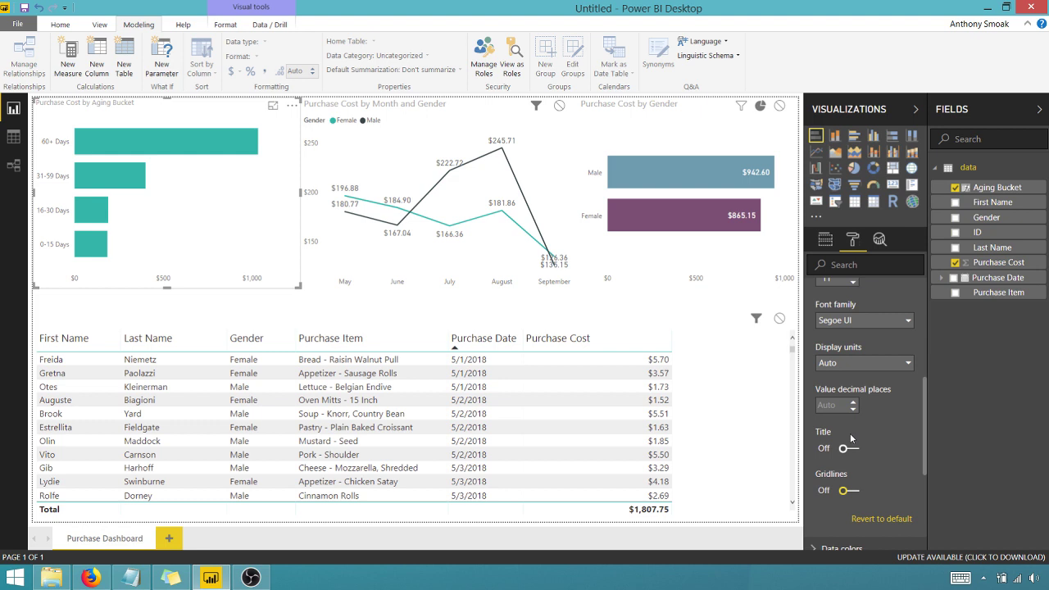
# Turn on the bar chart's data labels and set their text size to 14.
pyautogui.click(739, 383)
pyautogui.click(150, 246)
pyautogui.click(98, 304)
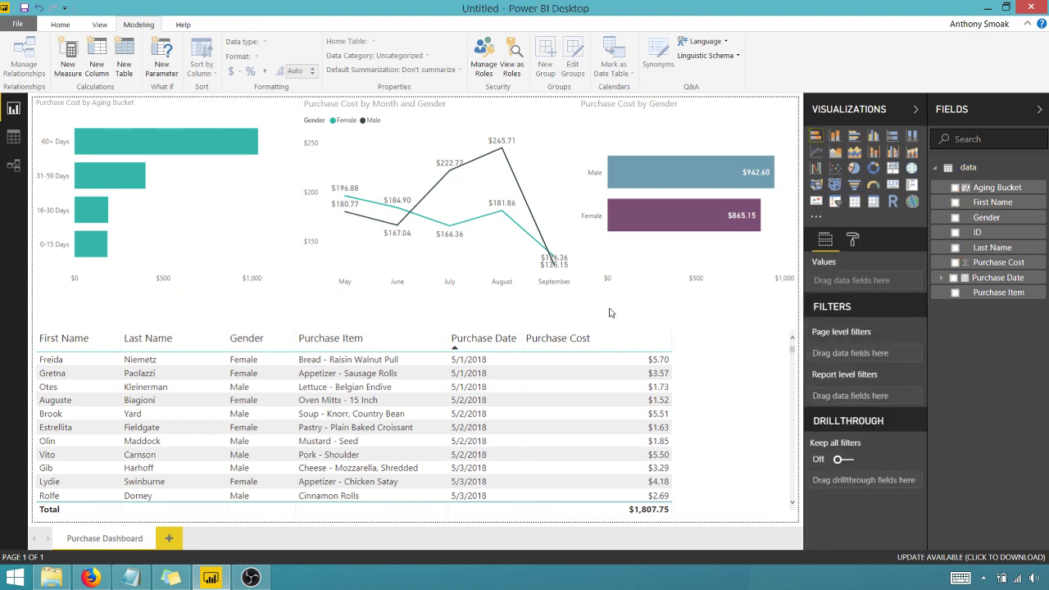
pyautogui.click(853, 240)
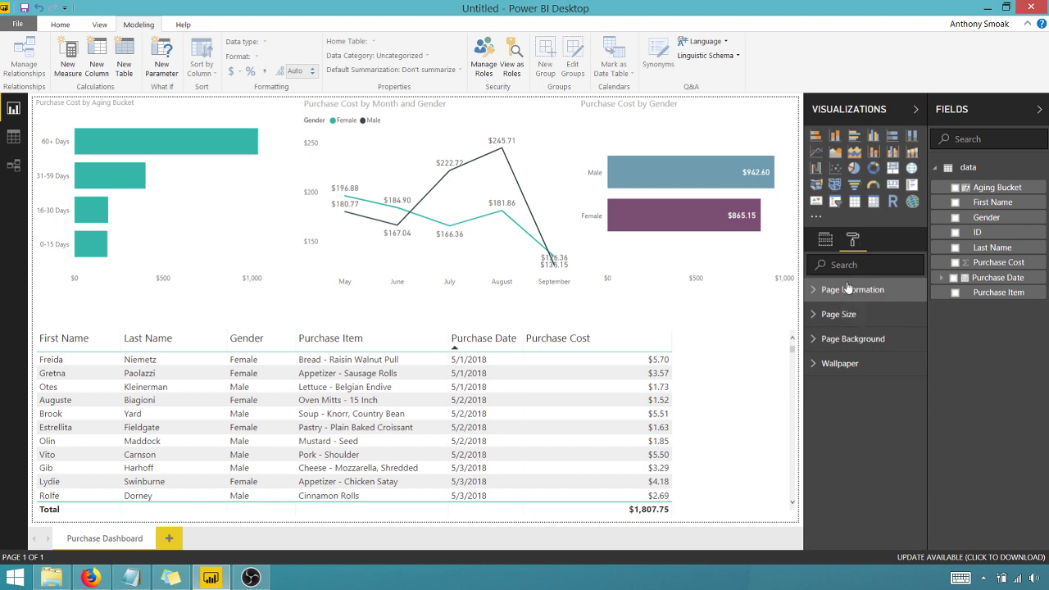
pyautogui.click(157, 233)
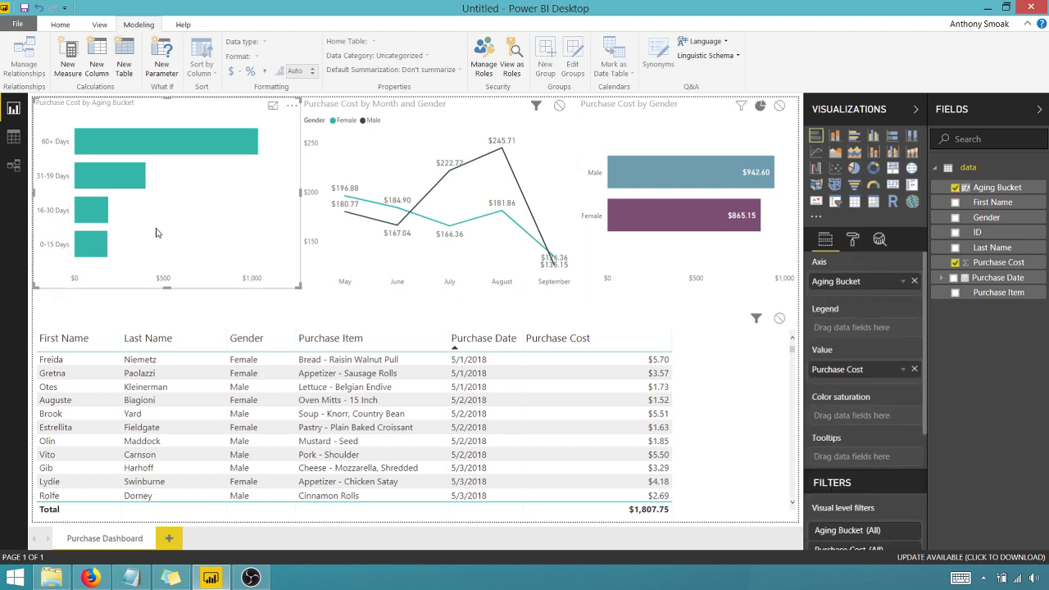
pyautogui.click(853, 239)
pyautogui.scroll(-1, 857, 330)
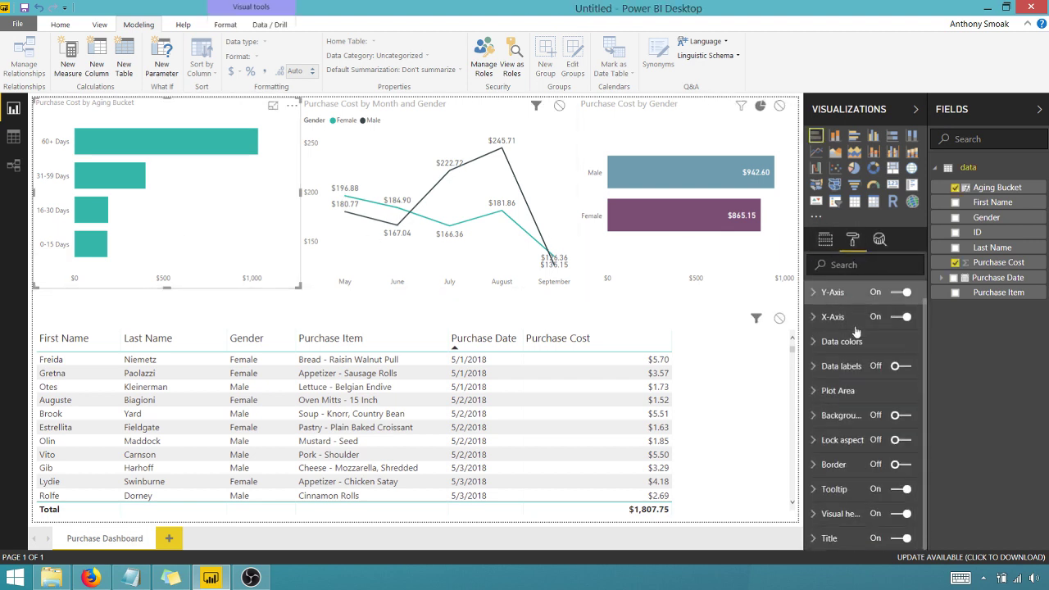
pyautogui.click(900, 365)
pyautogui.click(816, 367)
pyautogui.scroll(-5, 852, 409)
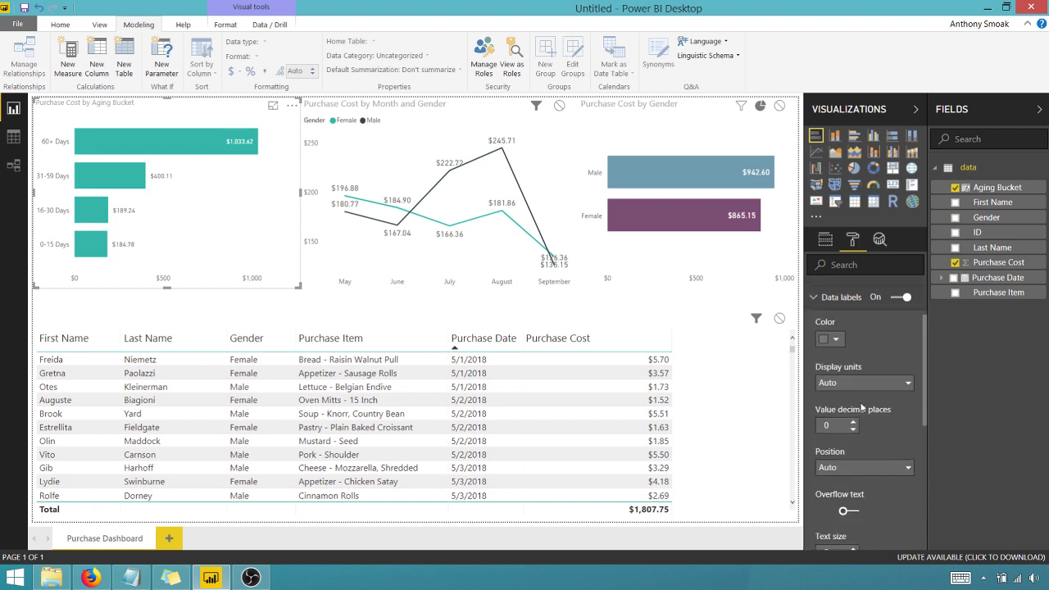
pyautogui.click(853, 414)
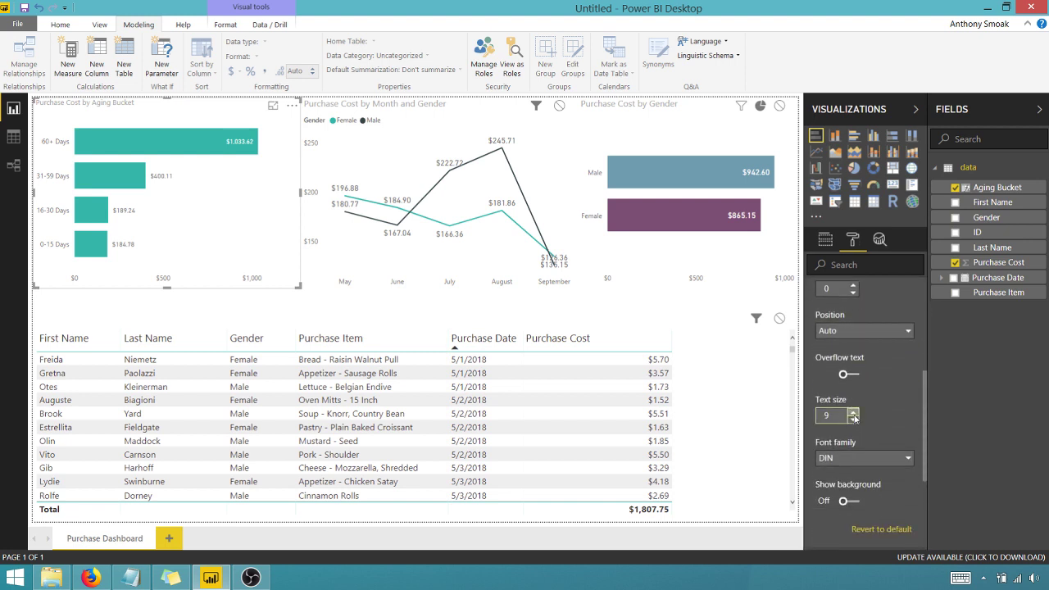
pyautogui.click(853, 414)
pyautogui.click(853, 414)
pyautogui.click(853, 413)
pyautogui.click(852, 414)
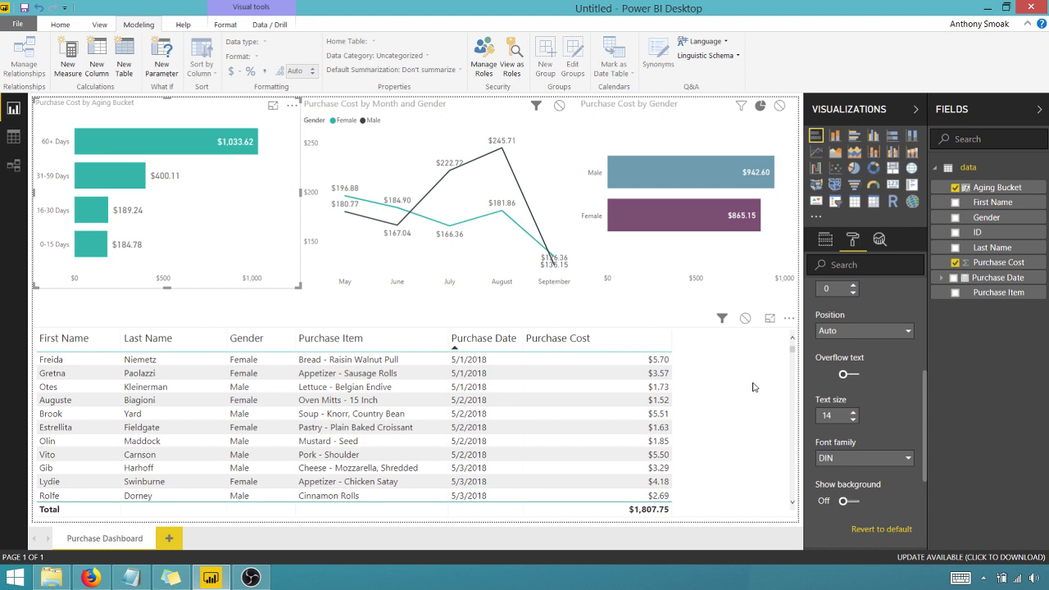
pyautogui.click(270, 310)
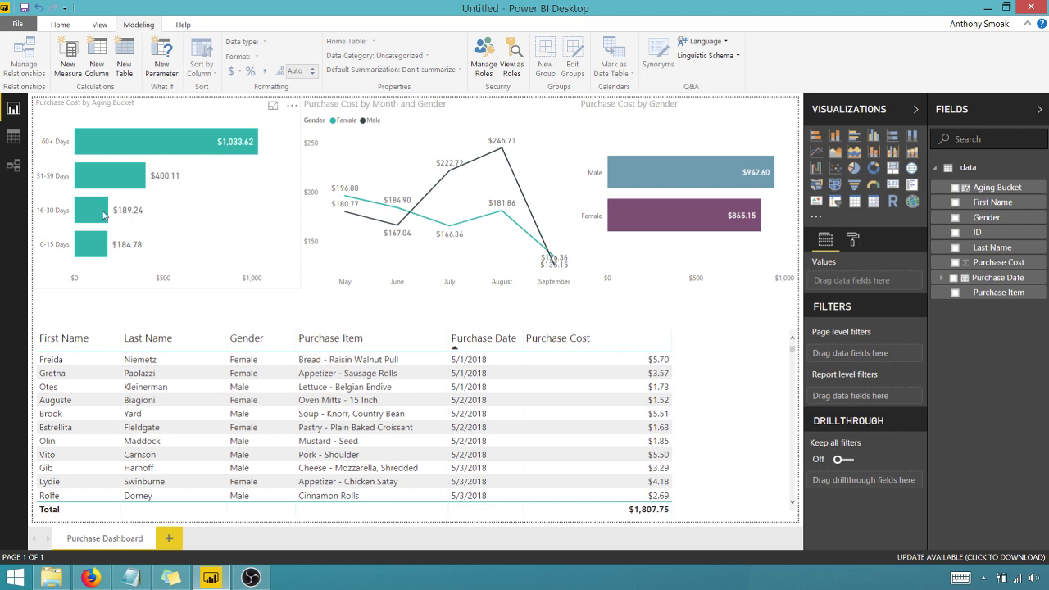
pyautogui.moveTo(113, 216)
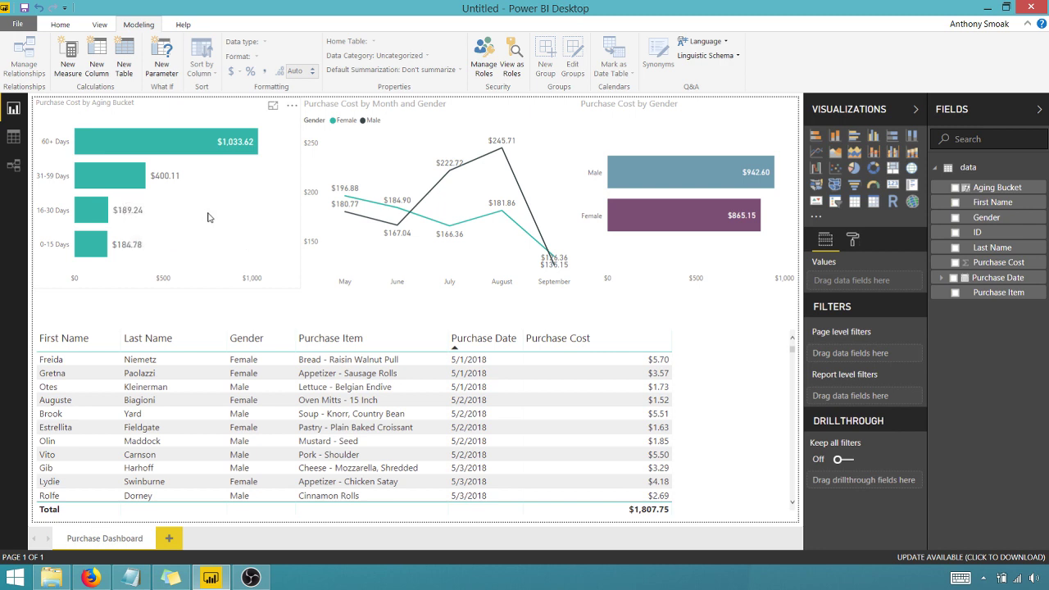